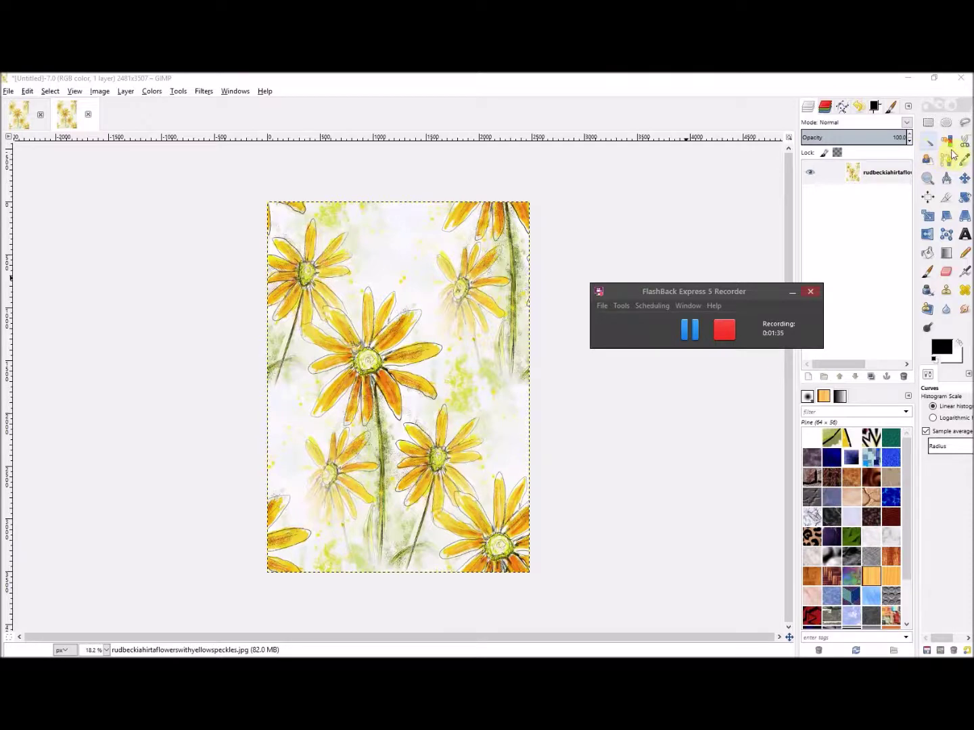
Bring the GIMP window with the 2481×3507 daisy watercolour image to the front
{"action": "left_click", "coordinate": [965, 178]}
With the Move tool active, select and copy the whole daisy image, then reach Edit > Paste as
{"action": "left_click", "coordinate": [966, 177]}
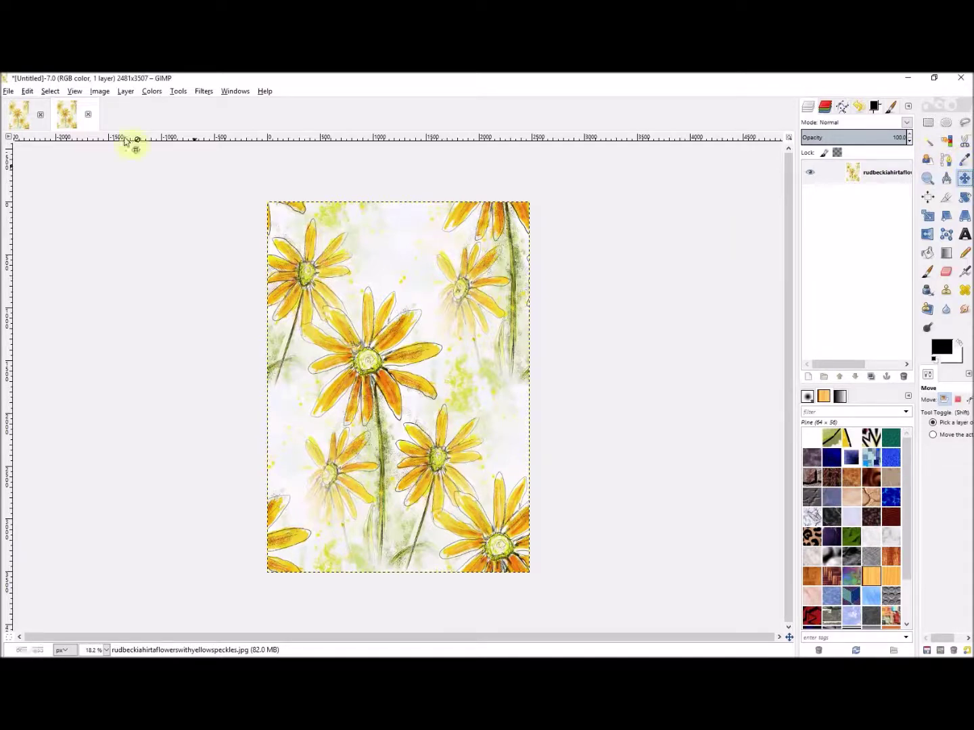
{"action": "left_click", "coordinate": [50, 94]}
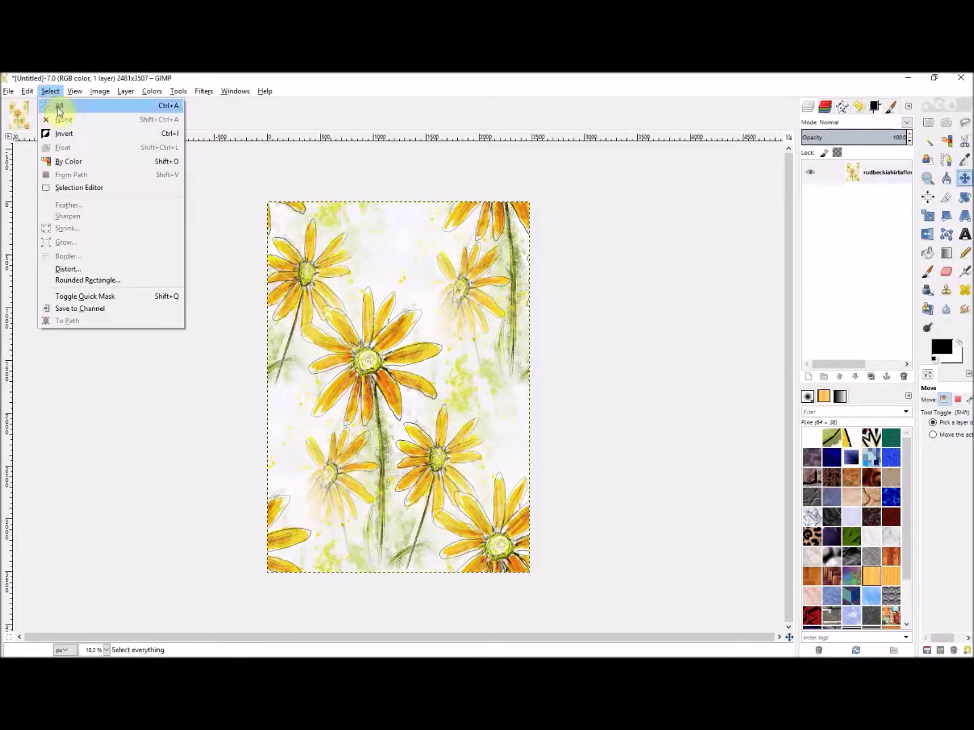
{"action": "left_click", "coordinate": [60, 107]}
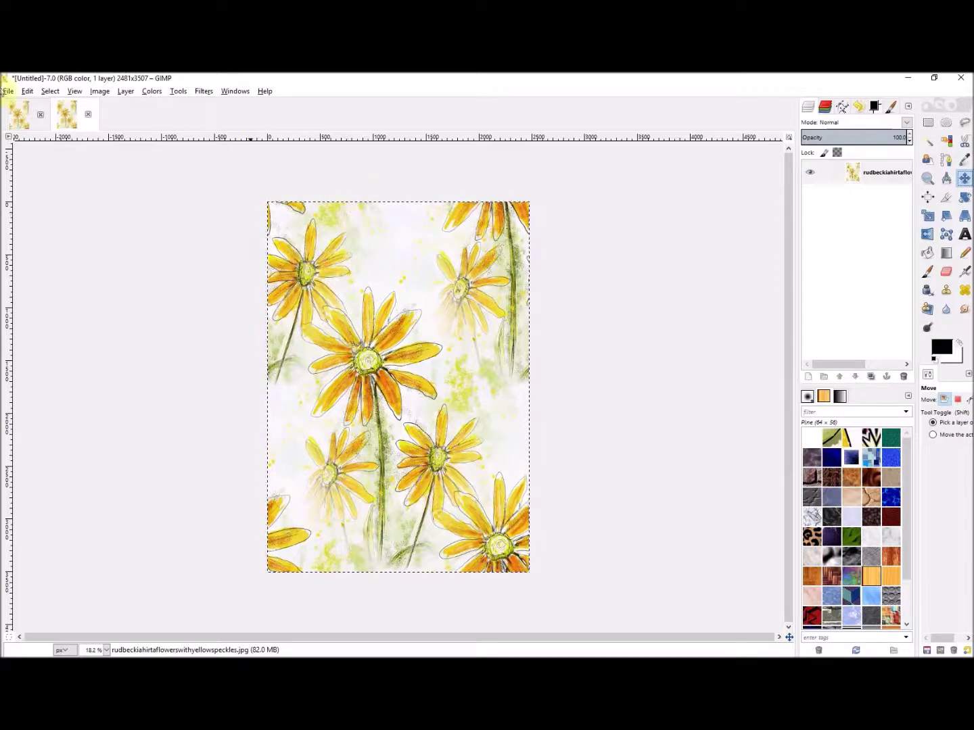
{"action": "left_click", "coordinate": [28, 91]}
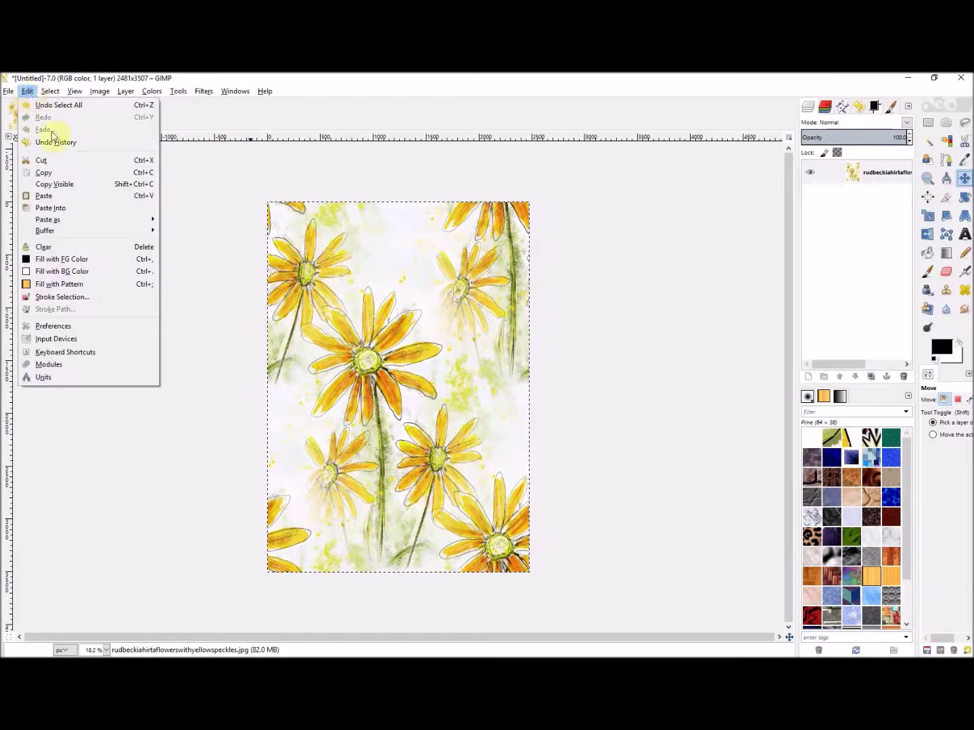
{"action": "left_click", "coordinate": [73, 177]}
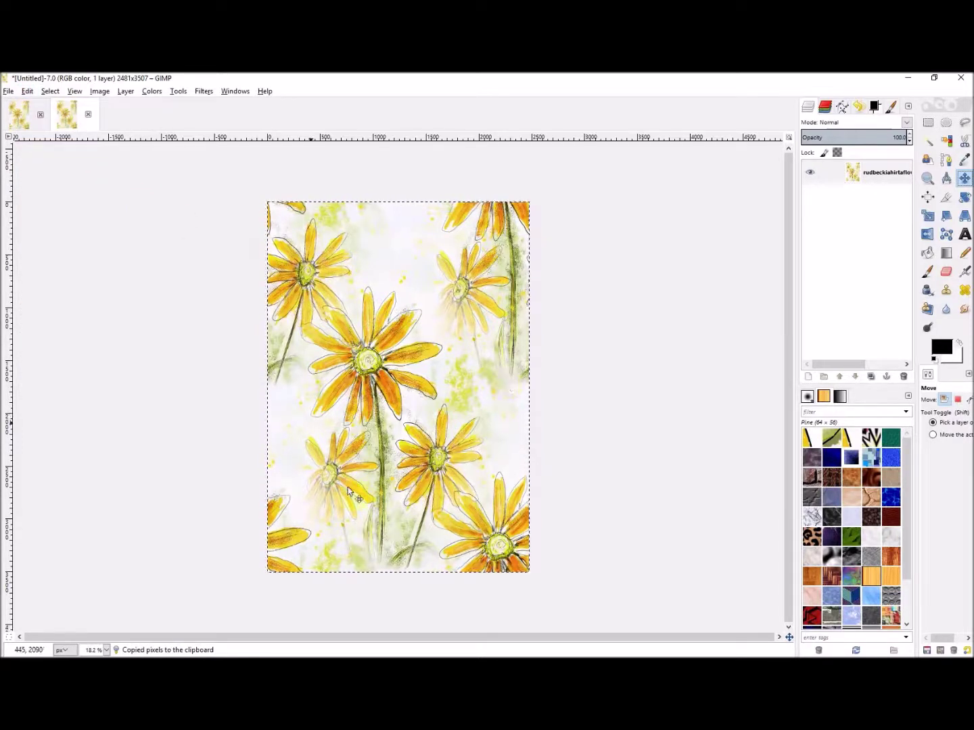
{"action": "left_click", "coordinate": [27, 91]}
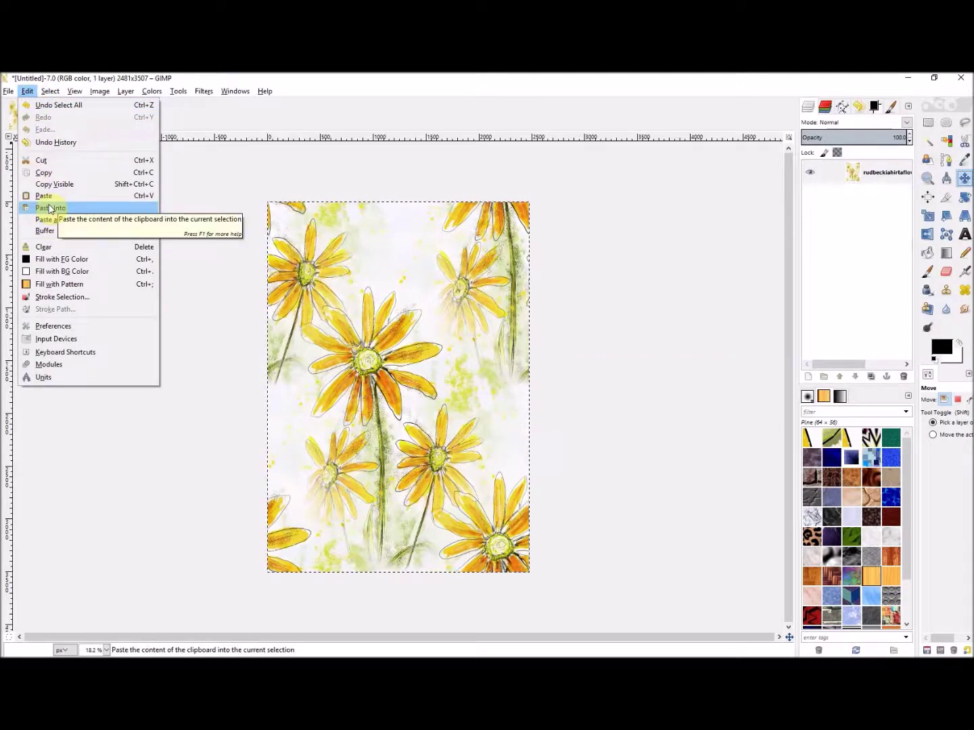
{"action": "mouse_move", "coordinate": [52, 222]}
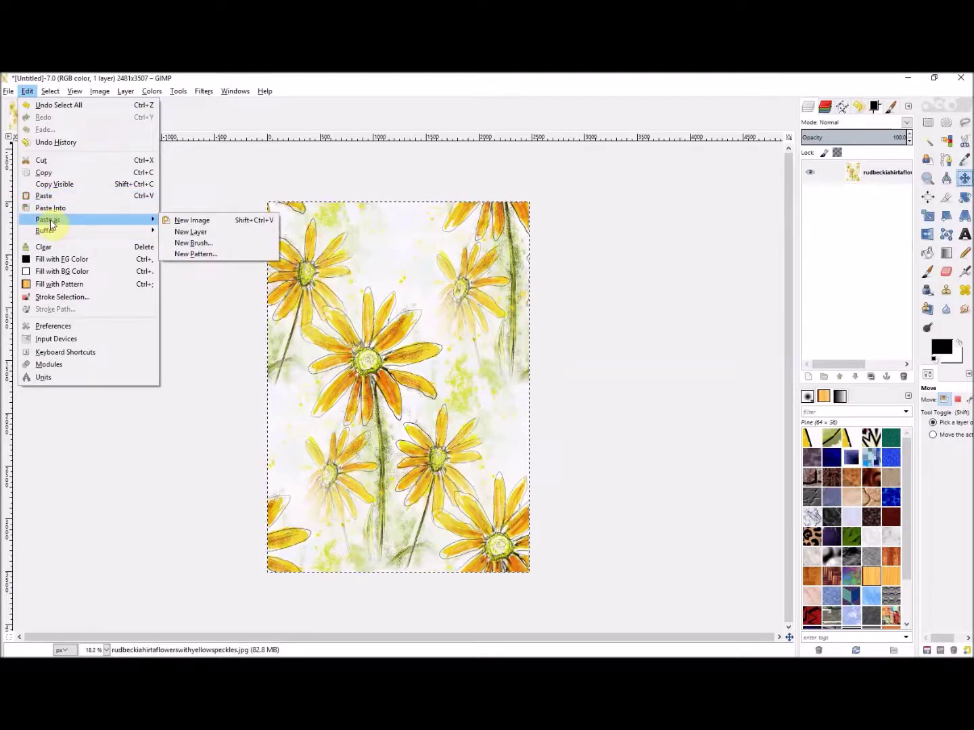
Paste the copied image as a new pattern, naming both pattern and file Yellow Daises2
{"action": "left_click", "coordinate": [197, 257]}
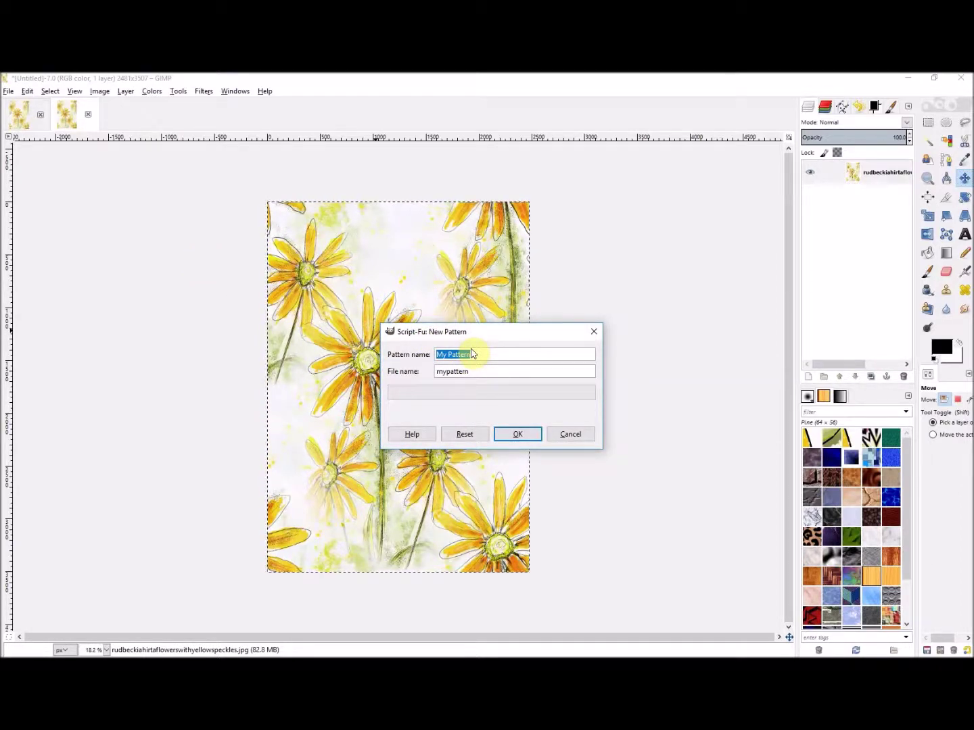
{"action": "type", "text": "Y"}
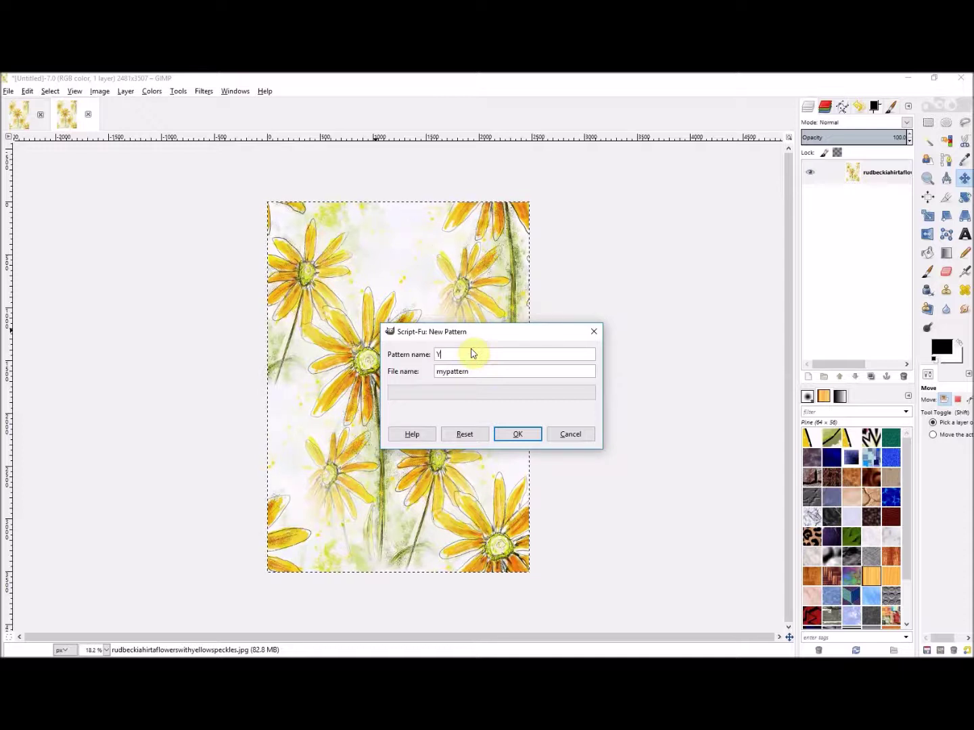
{"action": "type", "text": "ellow"}
{"action": "type", "text": " Dai"}
{"action": "type", "text": "sy"}
{"action": "left_click", "coordinate": [471, 367]}
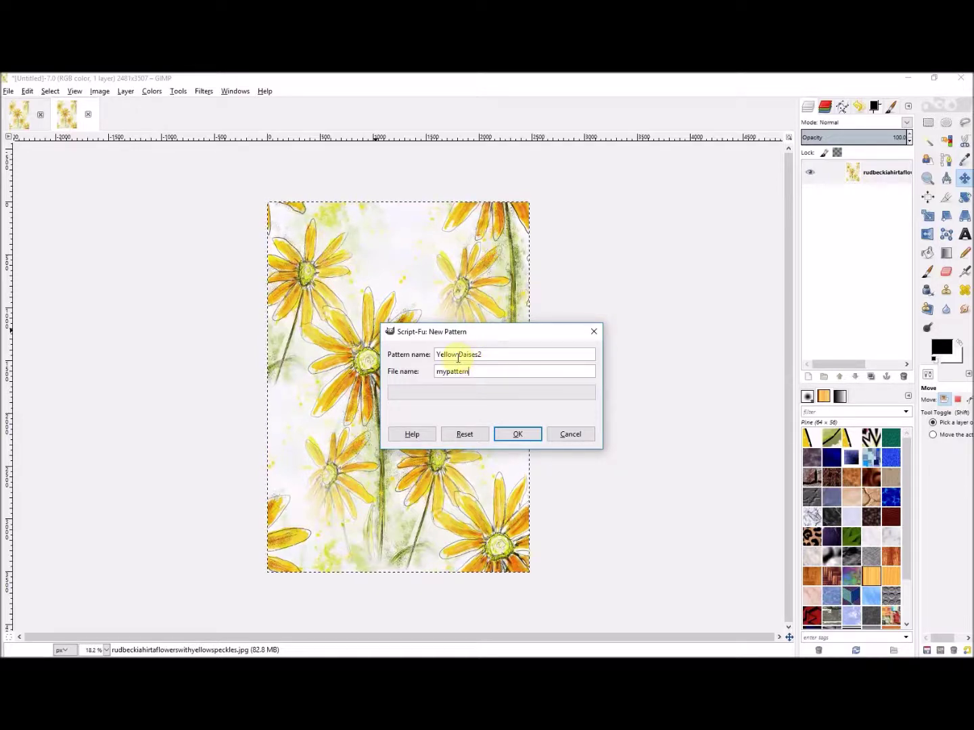
{"action": "key", "text": "BackSpace"}
{"action": "key", "text": "BackSpace"}
{"action": "key", "text": "BackSpace"}
{"action": "key", "text": "BackSpace"}
{"action": "key", "text": "BackSpace"}
{"action": "key", "text": "BackSpace"}
{"action": "key", "text": "BackSpace"}
{"action": "key", "text": "BackSpace"}
{"action": "key", "text": "BackSpace"}
{"action": "left_click_drag", "start_coordinate": [481, 356], "coordinate": [434, 356]}
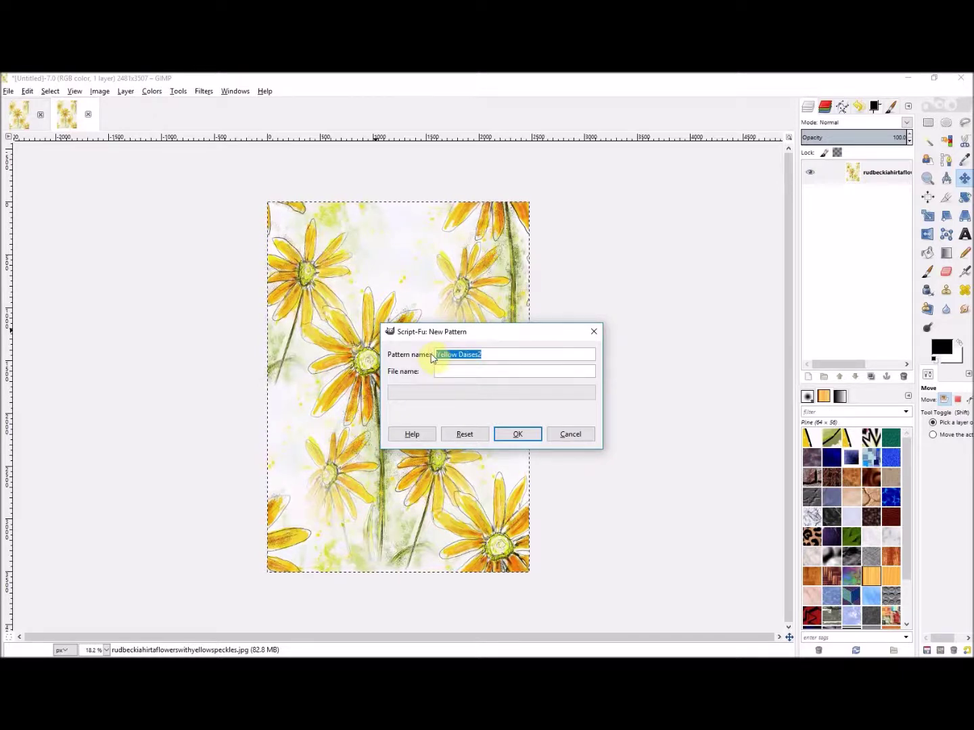
{"action": "key", "text": "ctrl+c"}
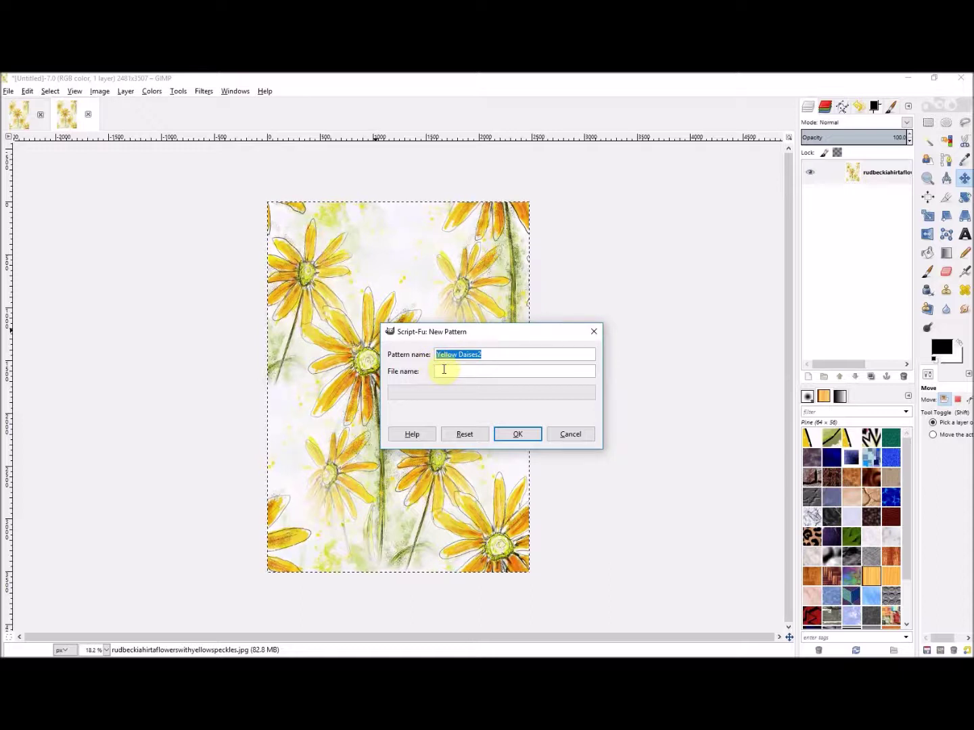
{"action": "left_click", "coordinate": [441, 371]}
{"action": "key", "text": "ctrl+v"}
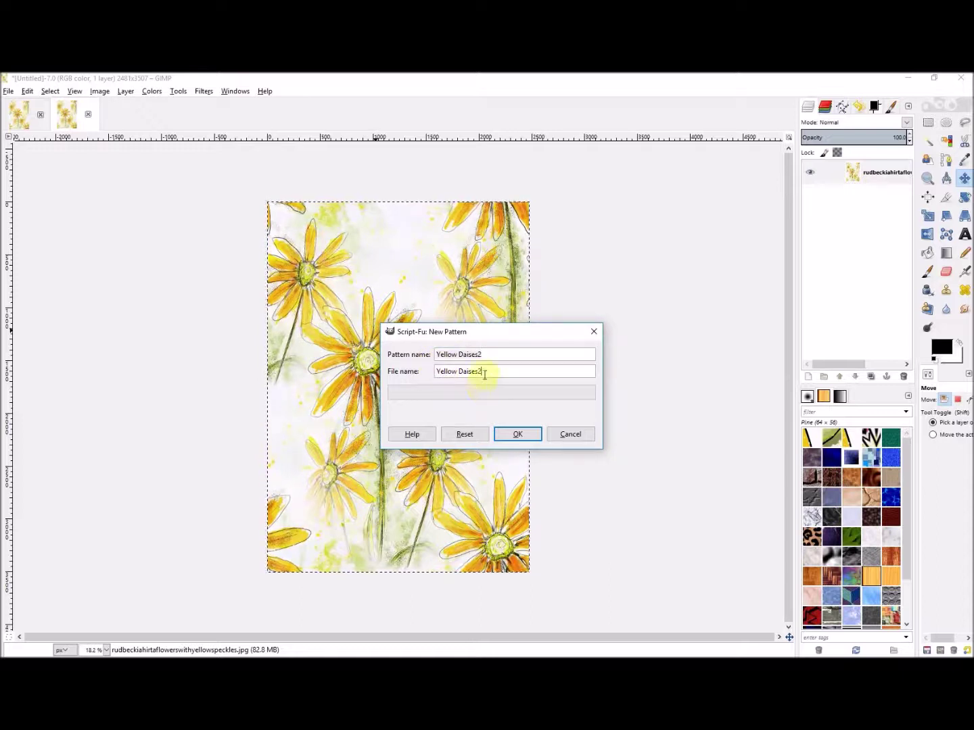
{"action": "left_click", "coordinate": [520, 435]}
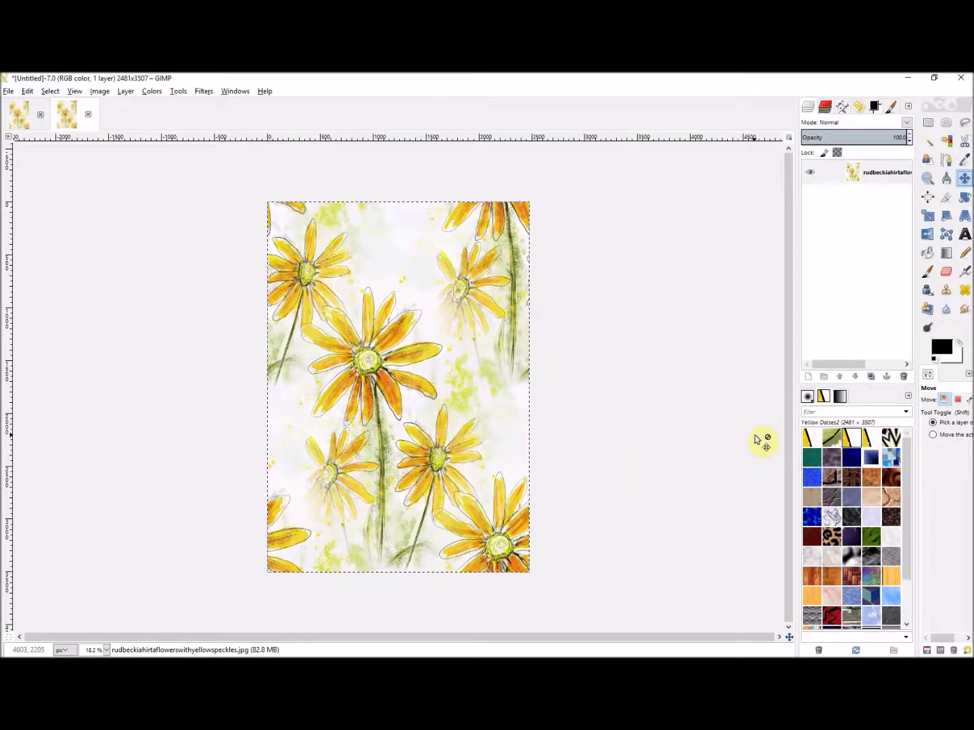
{"action": "left_click", "coordinate": [811, 441]}
{"action": "left_click", "coordinate": [831, 439]}
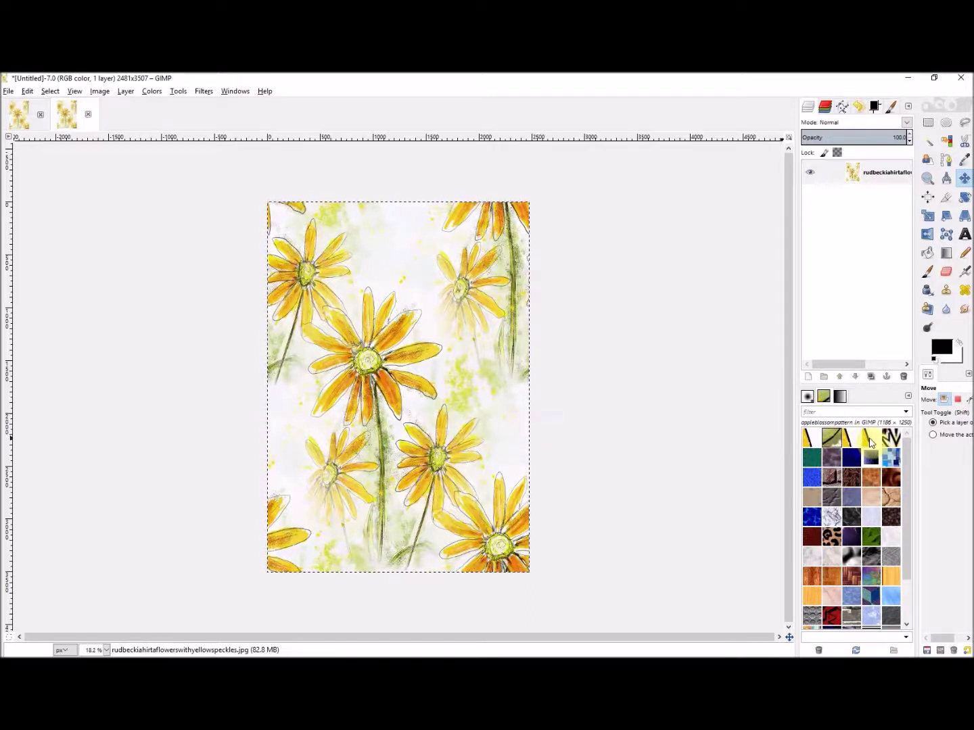
{"action": "left_click", "coordinate": [852, 439]}
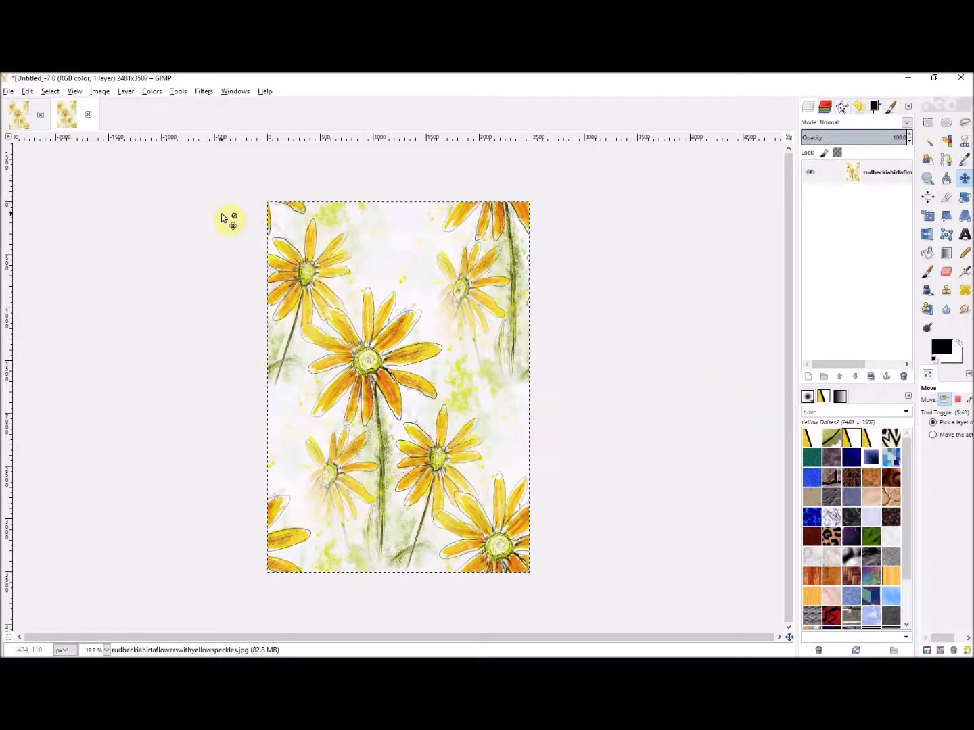
{"action": "key", "text": "ctrl+d"}
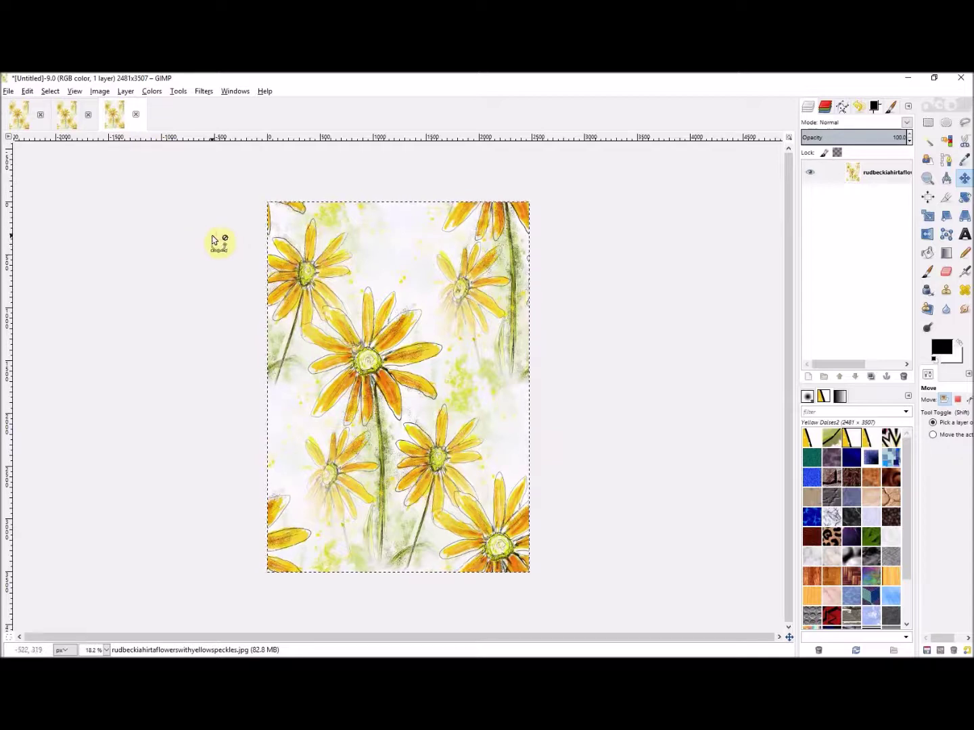
Close two duplicate daisy copies with Discard Changes, leaving two images open
{"action": "key", "text": "ctrl+d"}
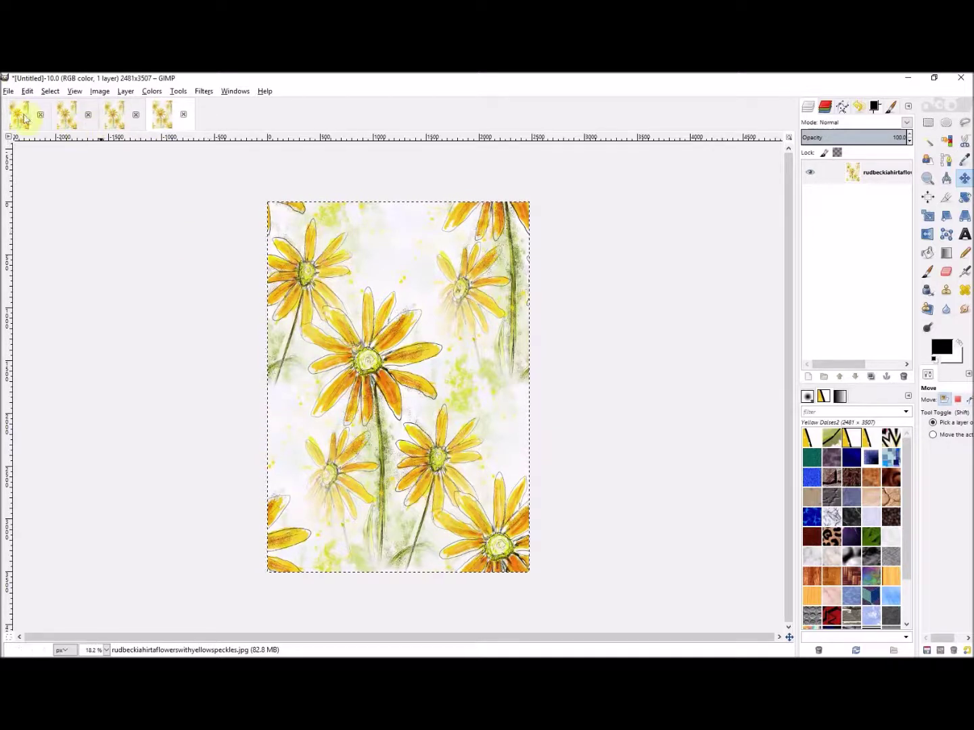
{"action": "left_click", "coordinate": [8, 91]}
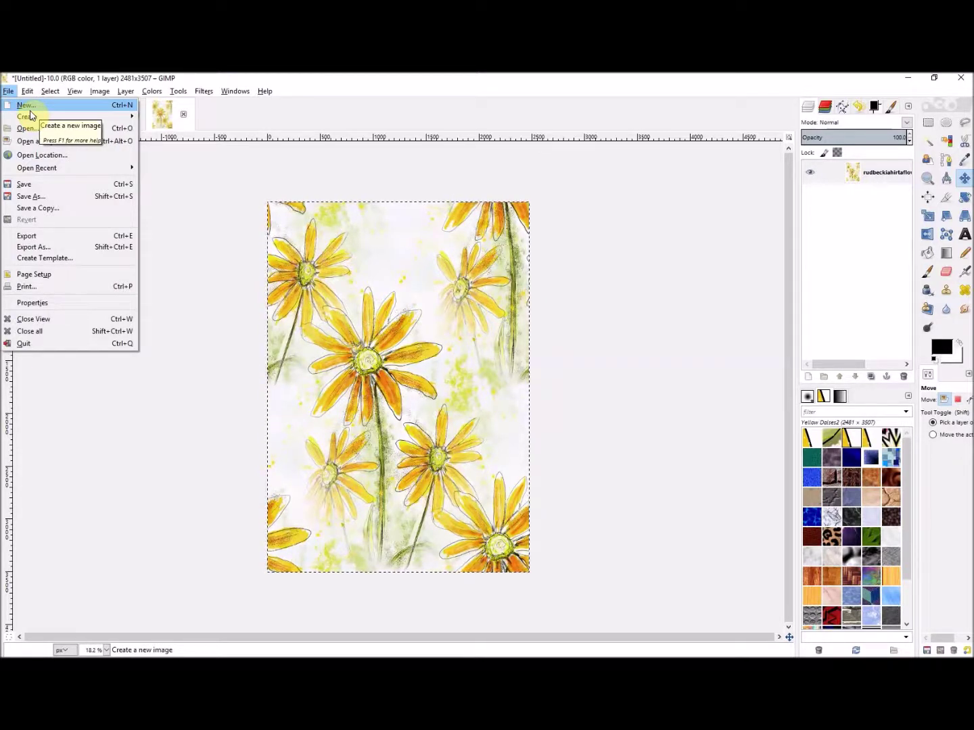
{"action": "left_click", "coordinate": [38, 319]}
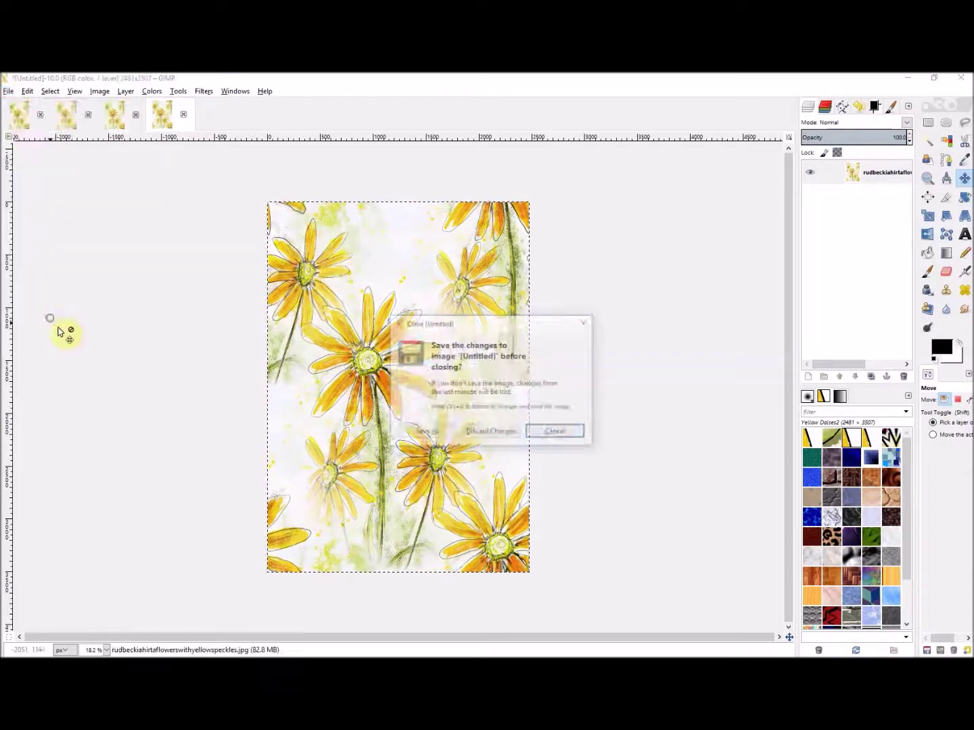
{"action": "left_click", "coordinate": [501, 435]}
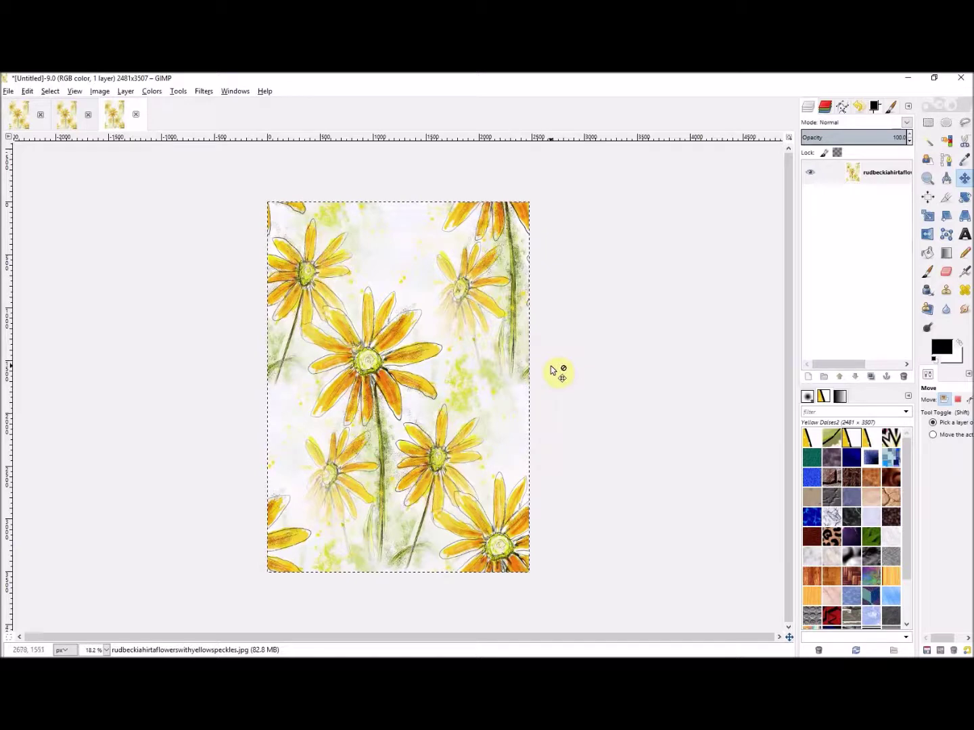
{"action": "left_click", "coordinate": [9, 92]}
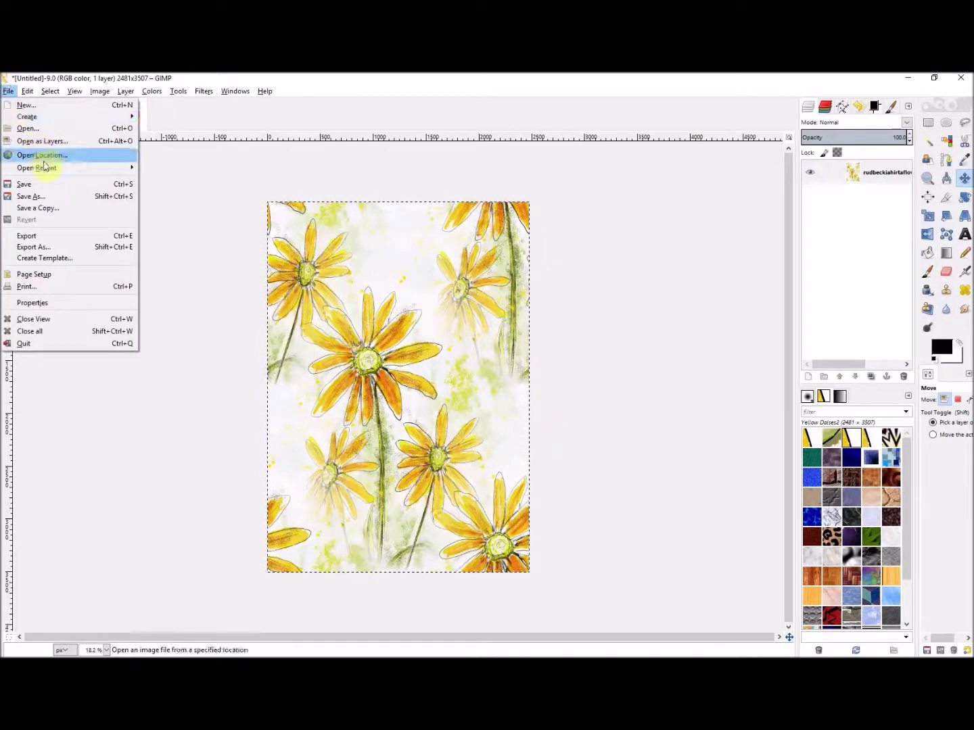
{"action": "left_click", "coordinate": [45, 321]}
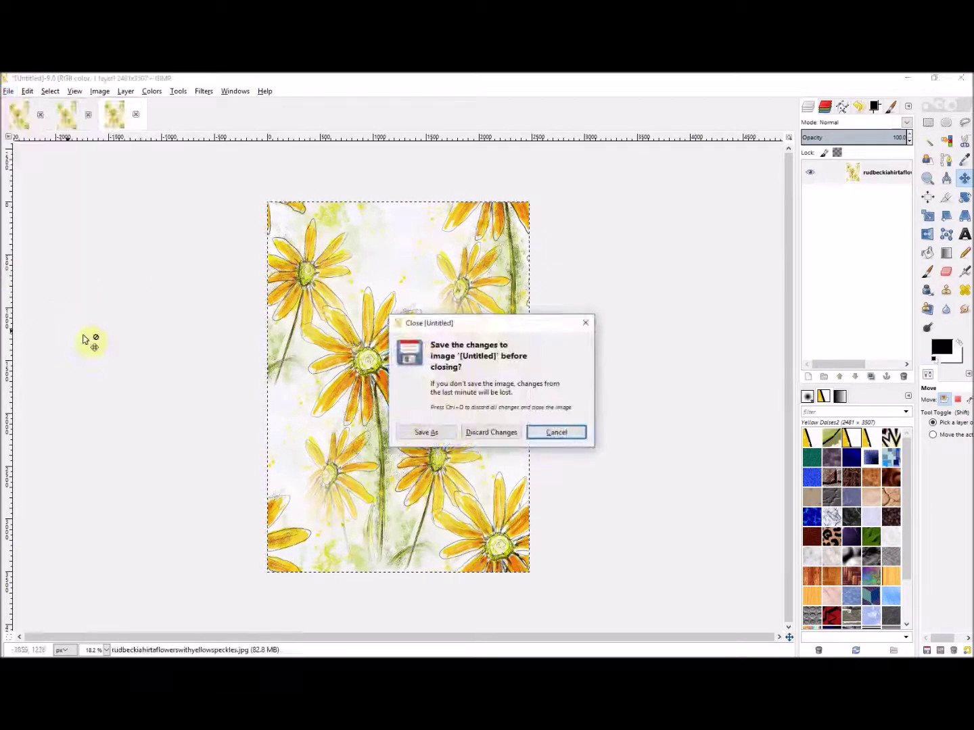
{"action": "left_click", "coordinate": [491, 433]}
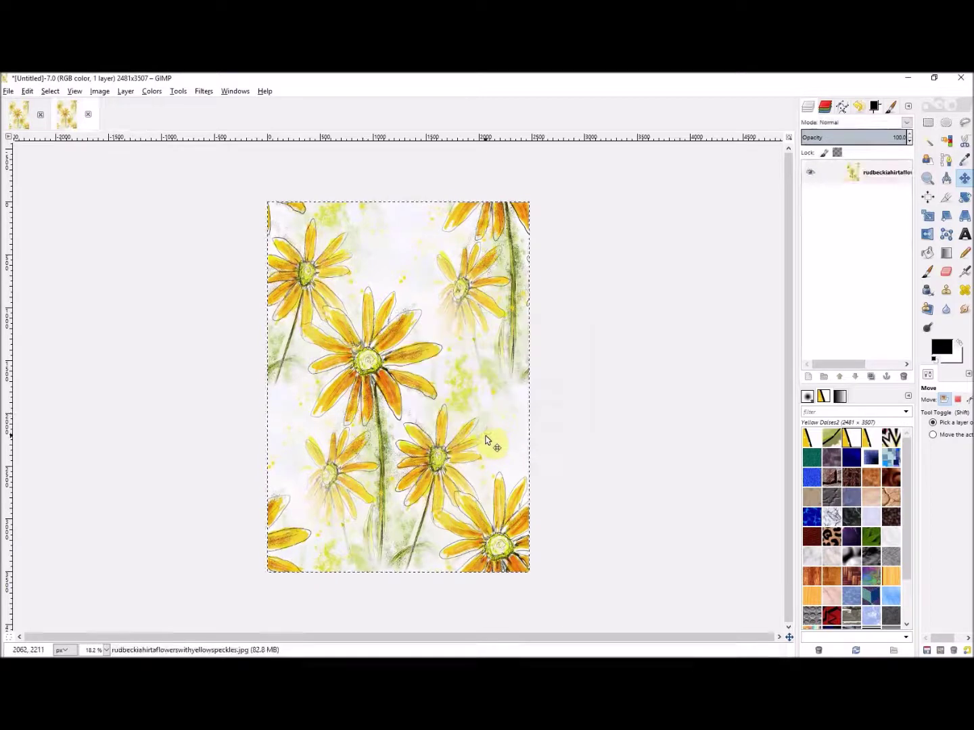
{"action": "left_click", "coordinate": [8, 92]}
{"action": "left_click", "coordinate": [26, 105]}
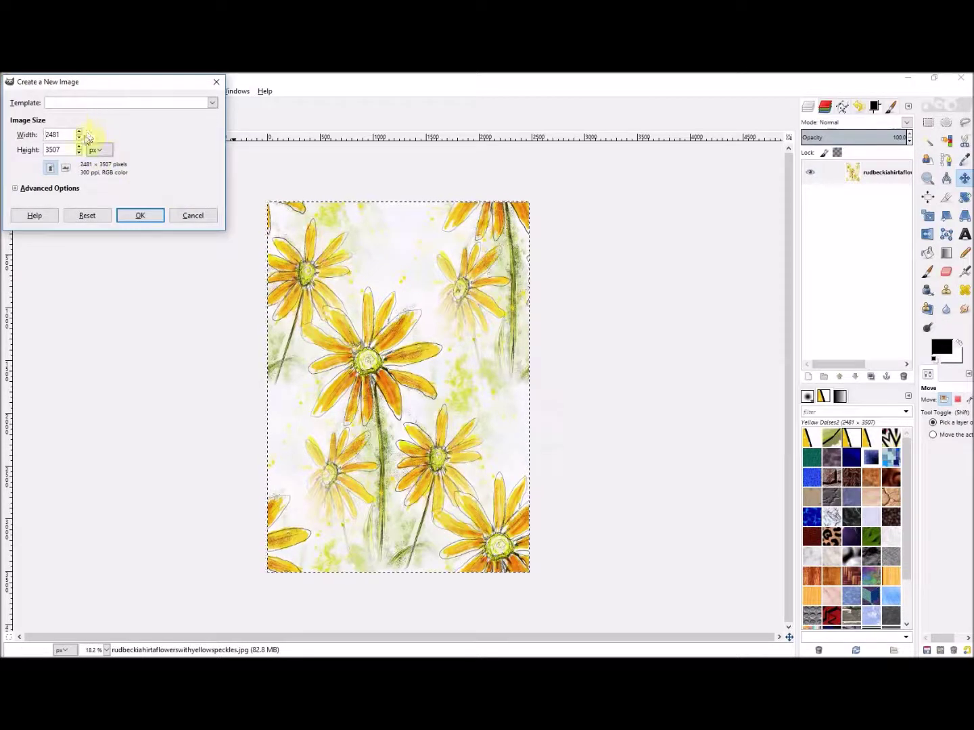
Create a 3508×4960 image from the A3 (300ppi) template, accepting the size warning
{"action": "left_click", "coordinate": [212, 105]}
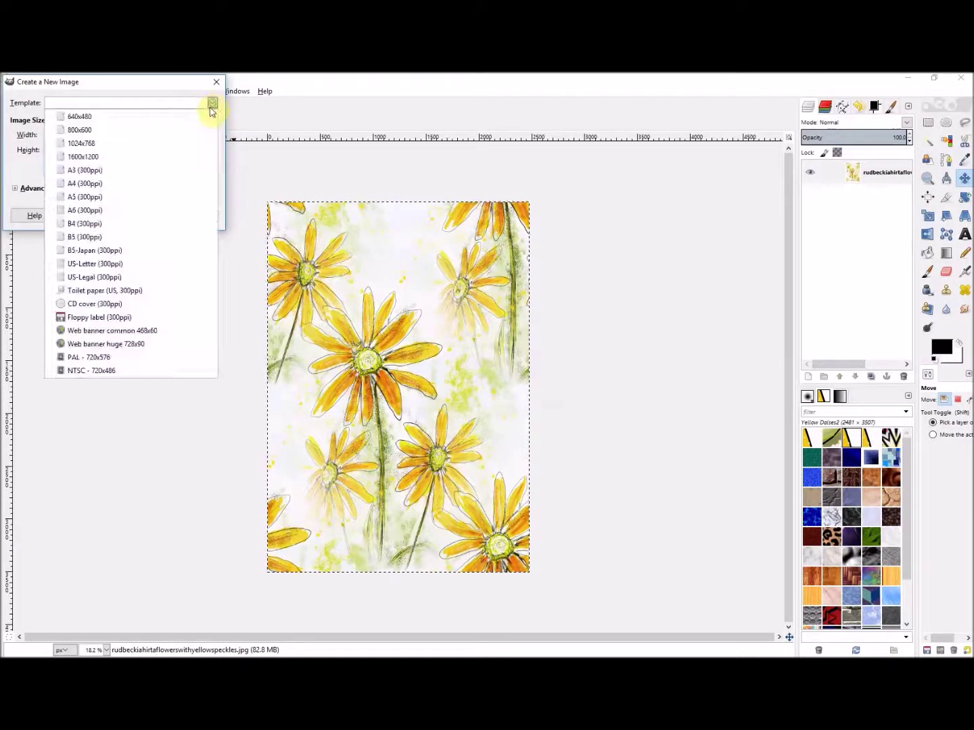
{"action": "left_click", "coordinate": [117, 177]}
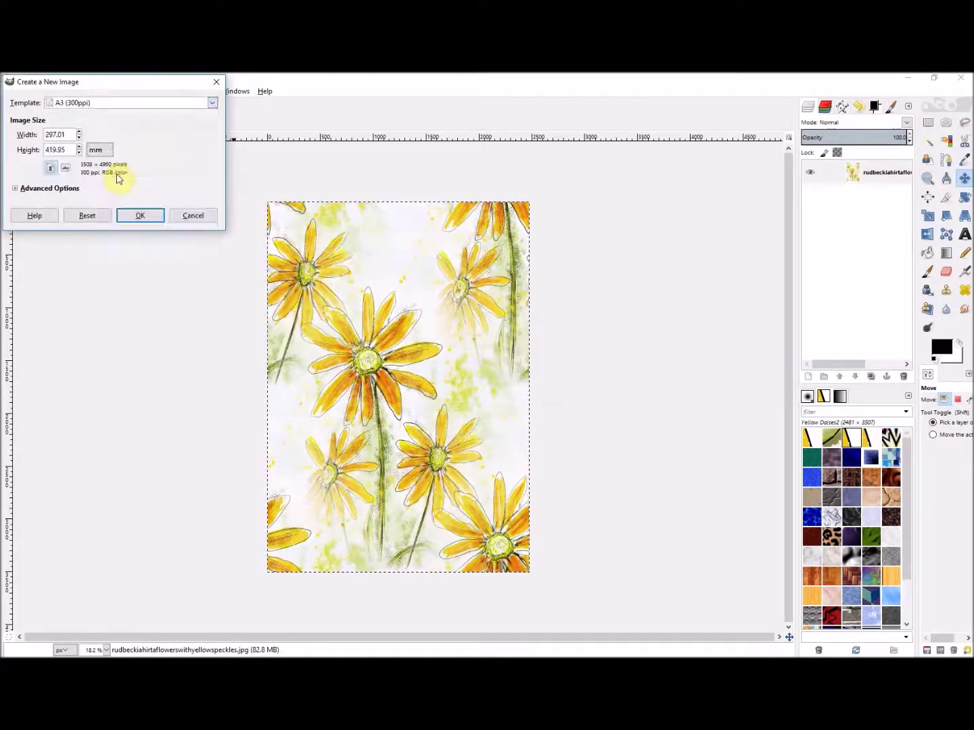
{"action": "left_click", "coordinate": [153, 217]}
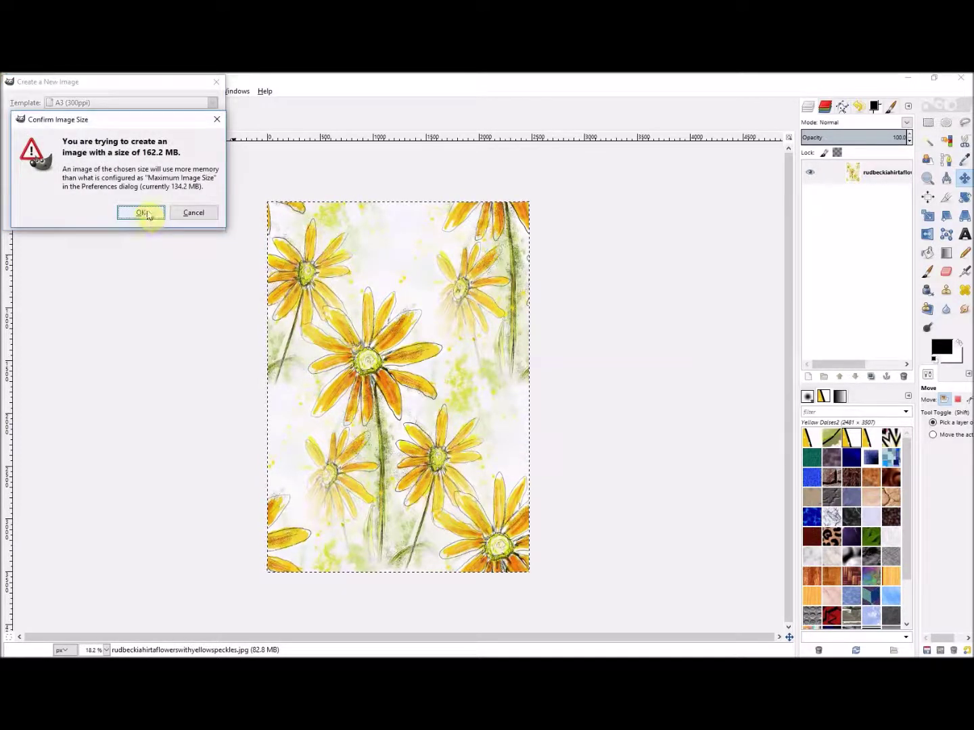
{"action": "left_click", "coordinate": [142, 213]}
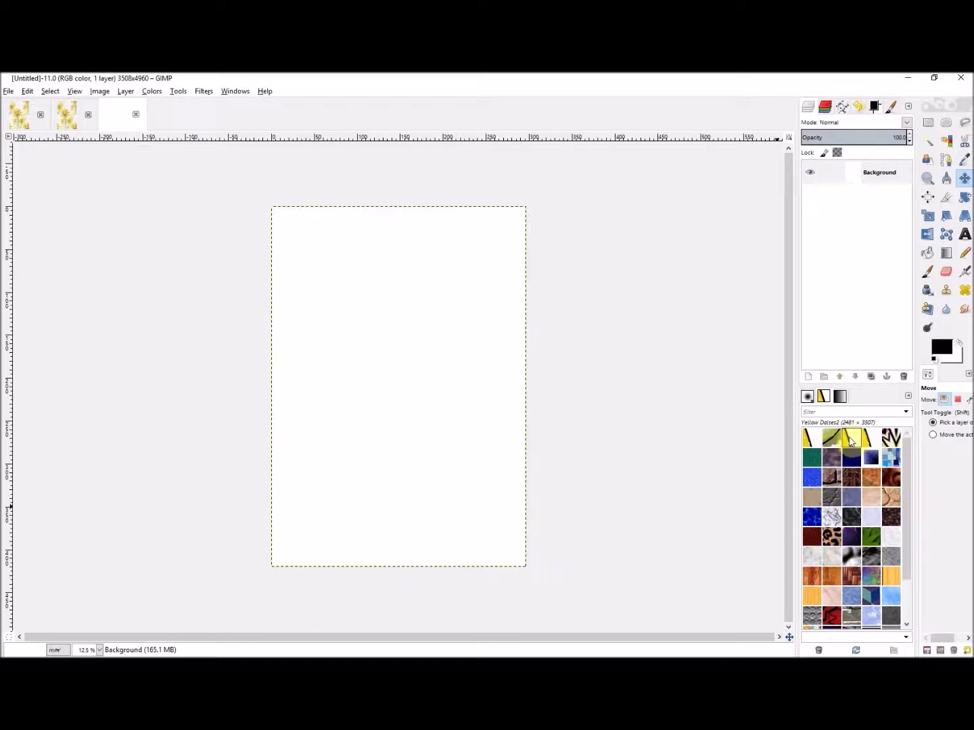
Drag the Yellow Daises2 thumbnail toward the canvas to make it the active pattern
{"action": "left_click_drag", "start_coordinate": [851, 441], "coordinate": [517, 411]}
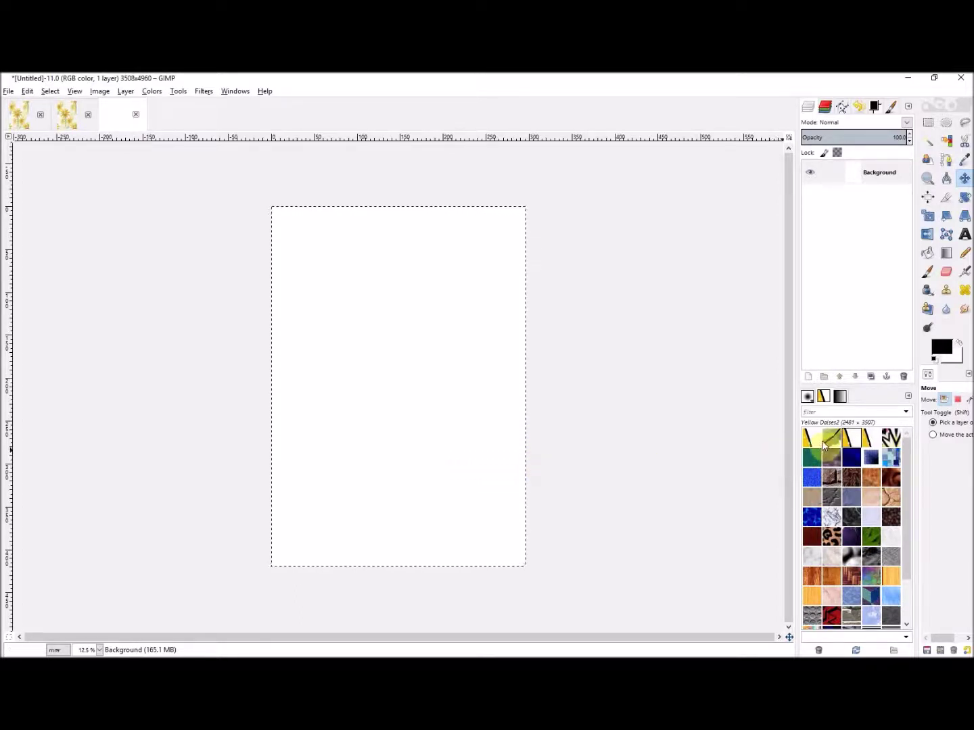
{"action": "left_click_drag", "start_coordinate": [861, 442], "coordinate": [541, 413]}
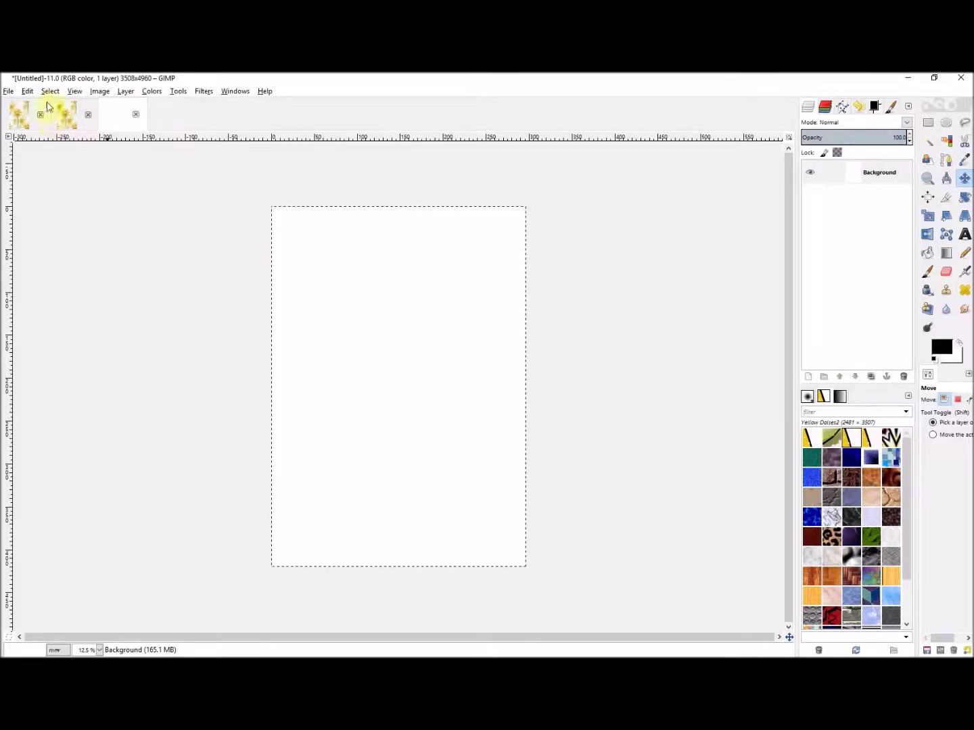
{"action": "left_click", "coordinate": [27, 91]}
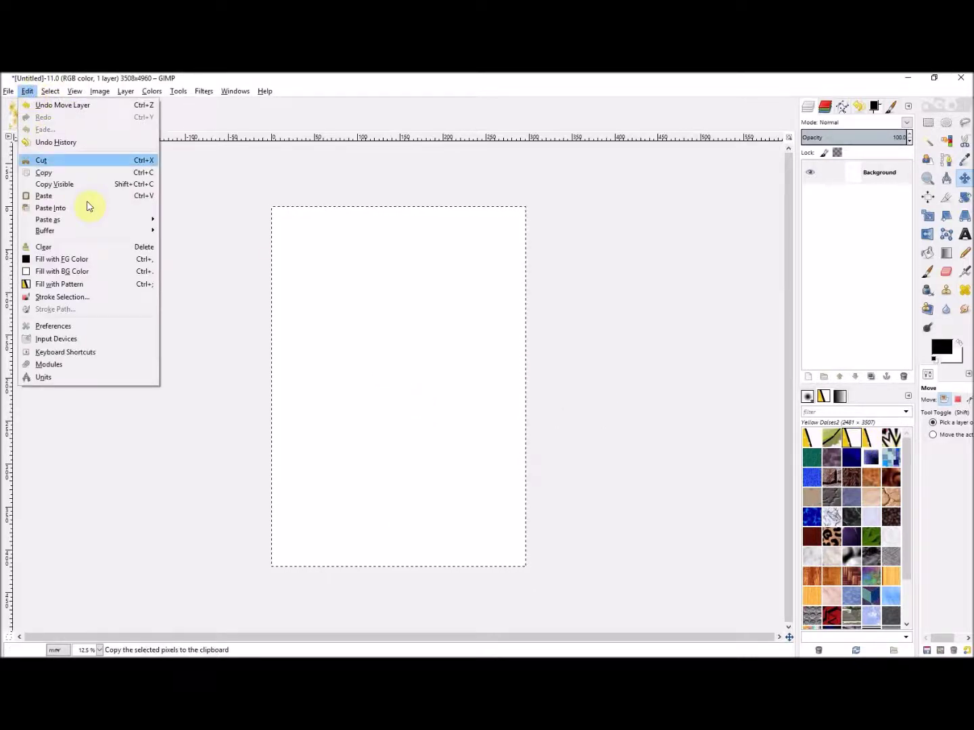
Fill the blank A3 canvas with the tiled Yellow Daises2 pattern using Fill with Pattern
{"action": "left_click", "coordinate": [96, 287]}
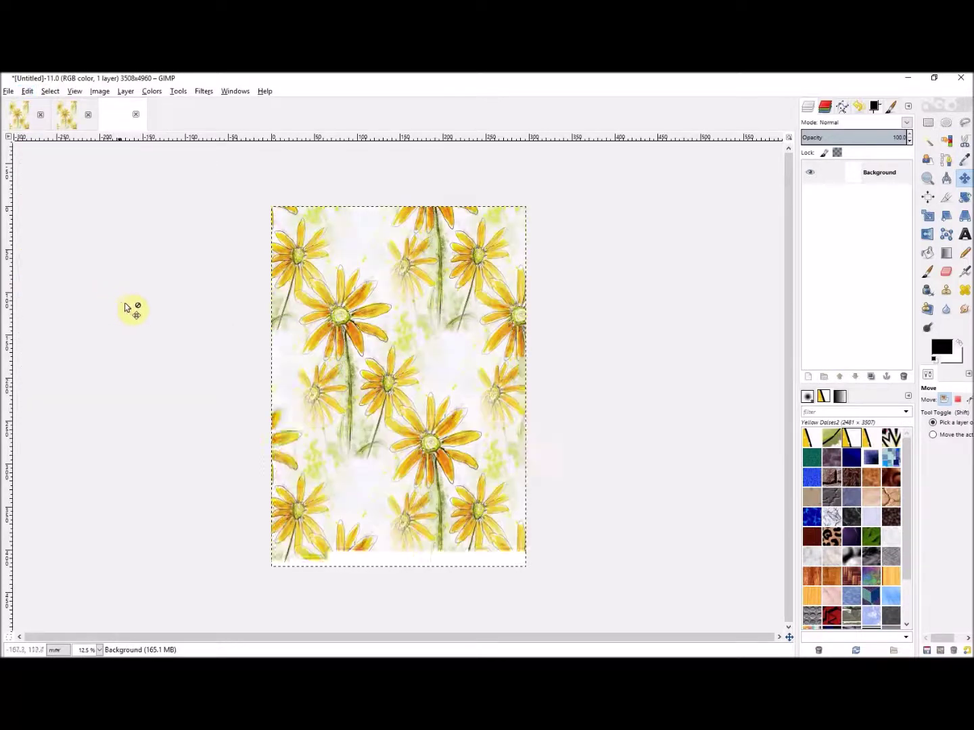